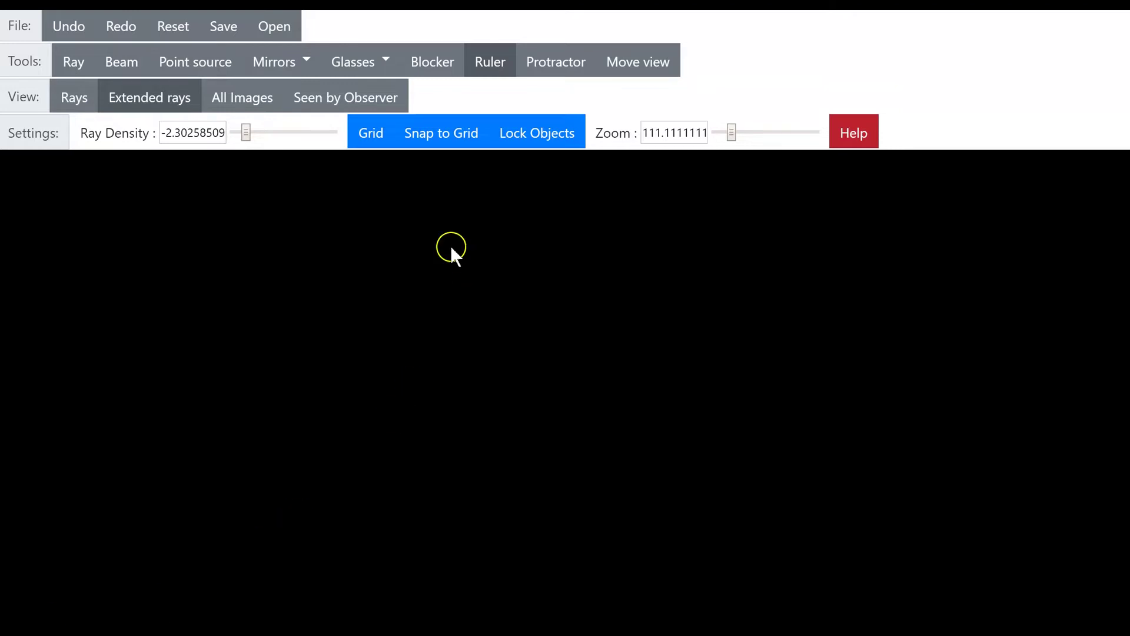
Switch on the background grid across the empty canvas from the Settings row
{"action": "left_click", "coordinate": [375, 140]}
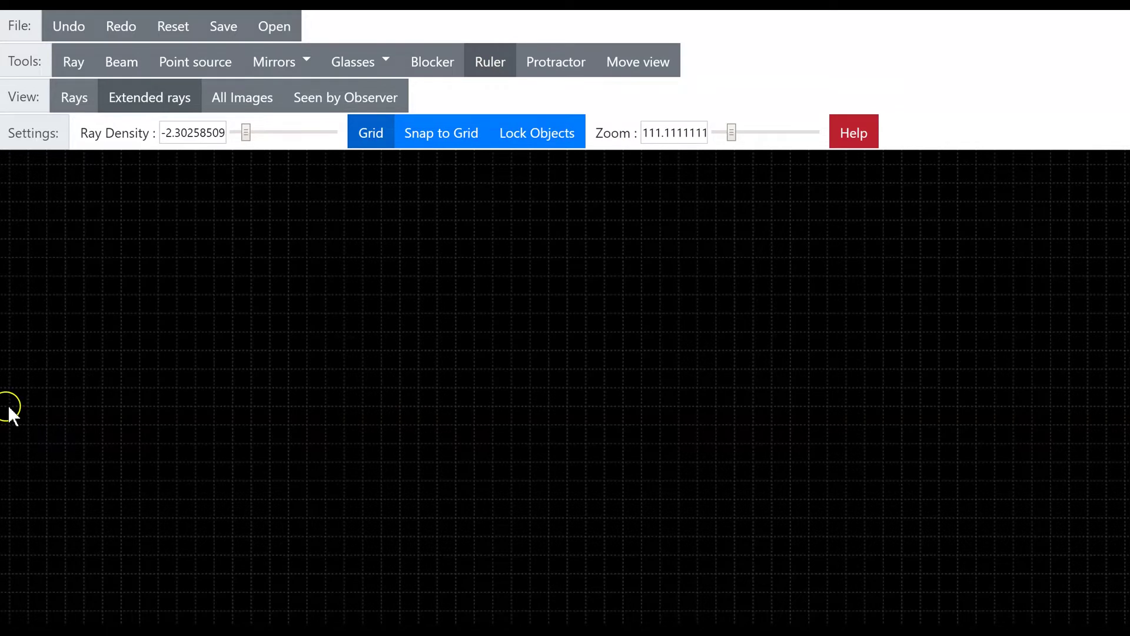
Draw a horizontal ruler marked 100 to 1200 across the canvas and lower it slightly as the axis
{"action": "left_click_drag", "start_coordinate": [8, 411], "coordinate": [1127, 411]}
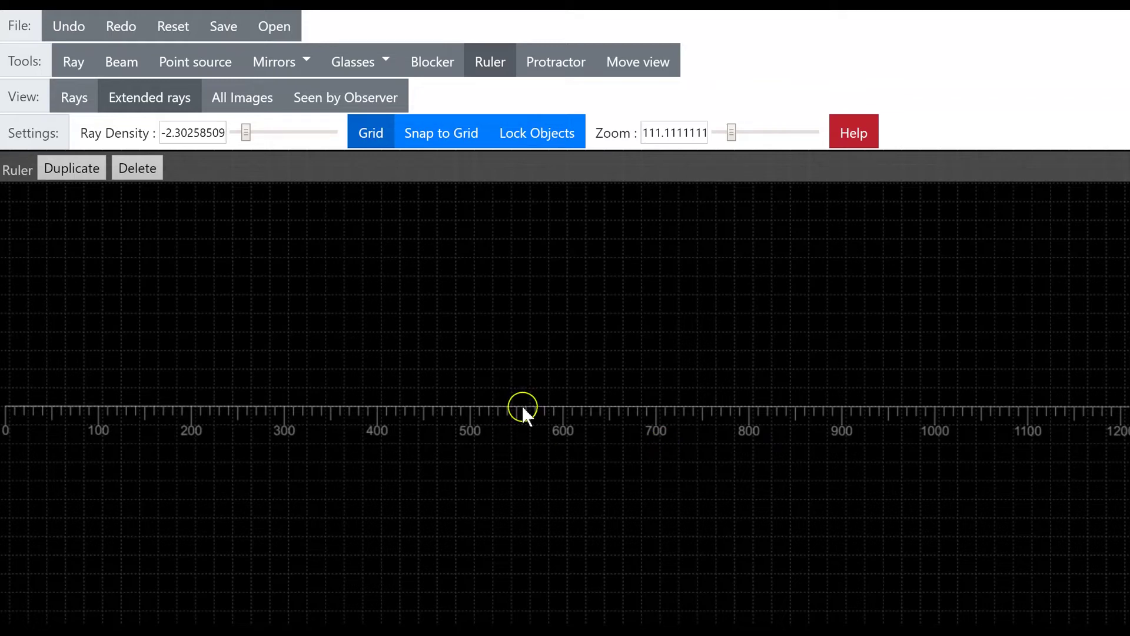
{"action": "left_click_drag", "start_coordinate": [522, 406], "coordinate": [518, 420]}
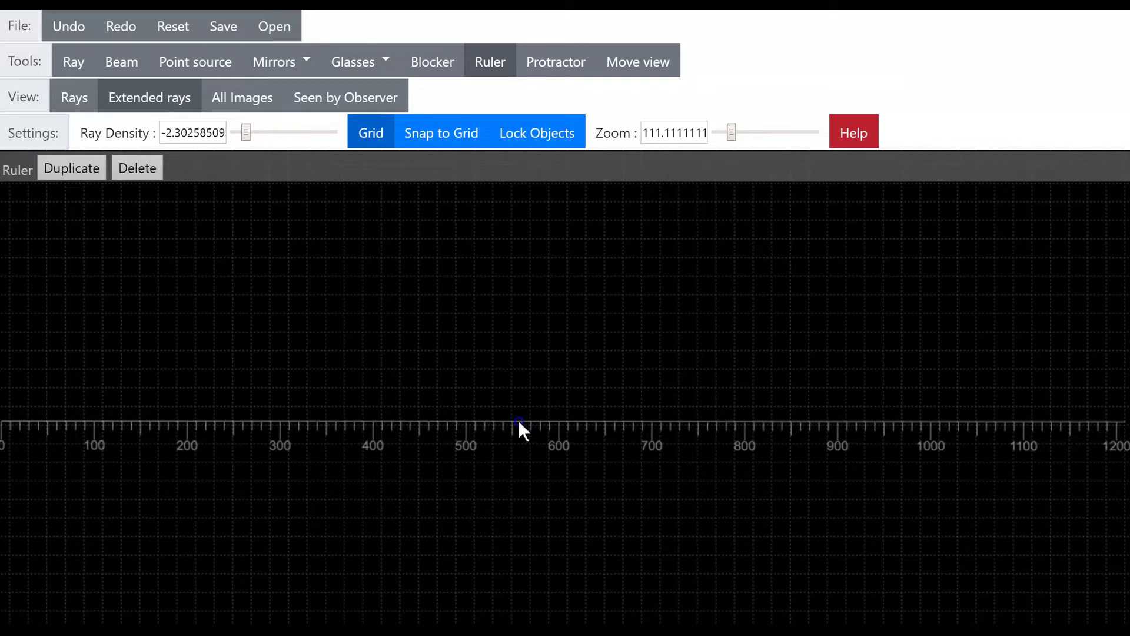
{"action": "left_click_drag", "start_coordinate": [519, 420], "coordinate": [509, 438]}
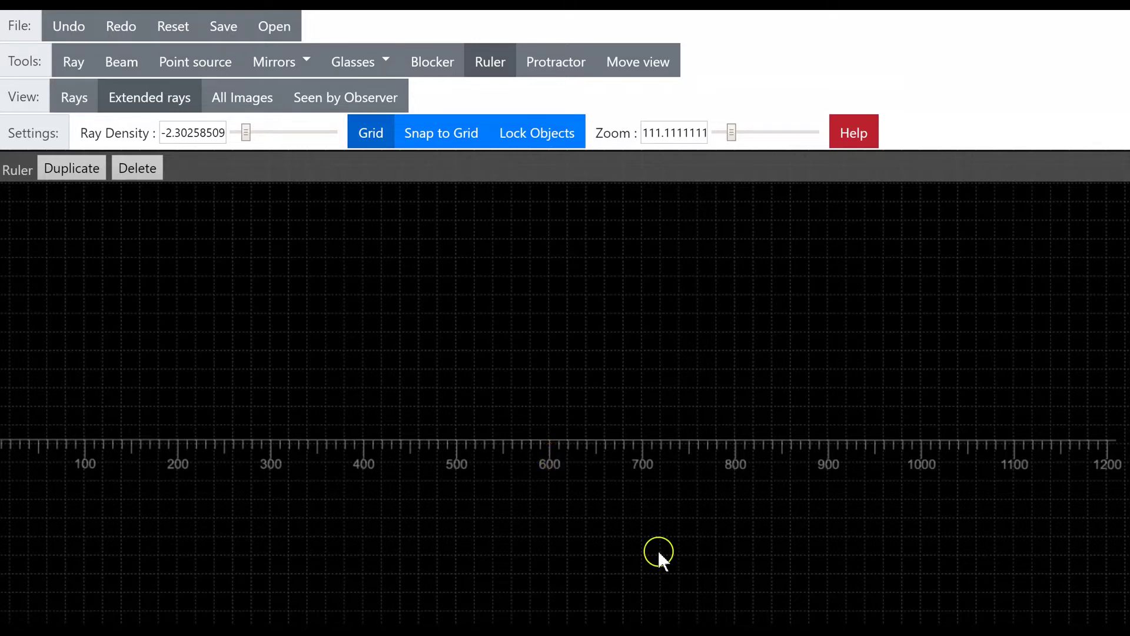
Place an Ideal Lens of focal length 100 standing vertically across the ruler at 600
{"action": "left_click", "coordinate": [383, 66]}
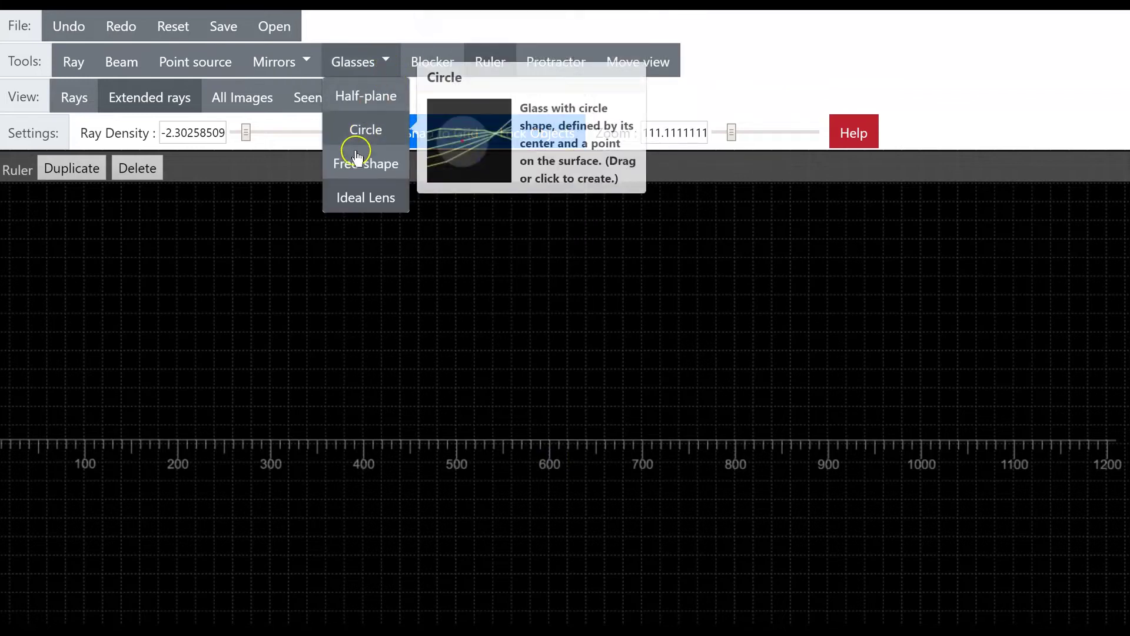
{"action": "left_click", "coordinate": [349, 200]}
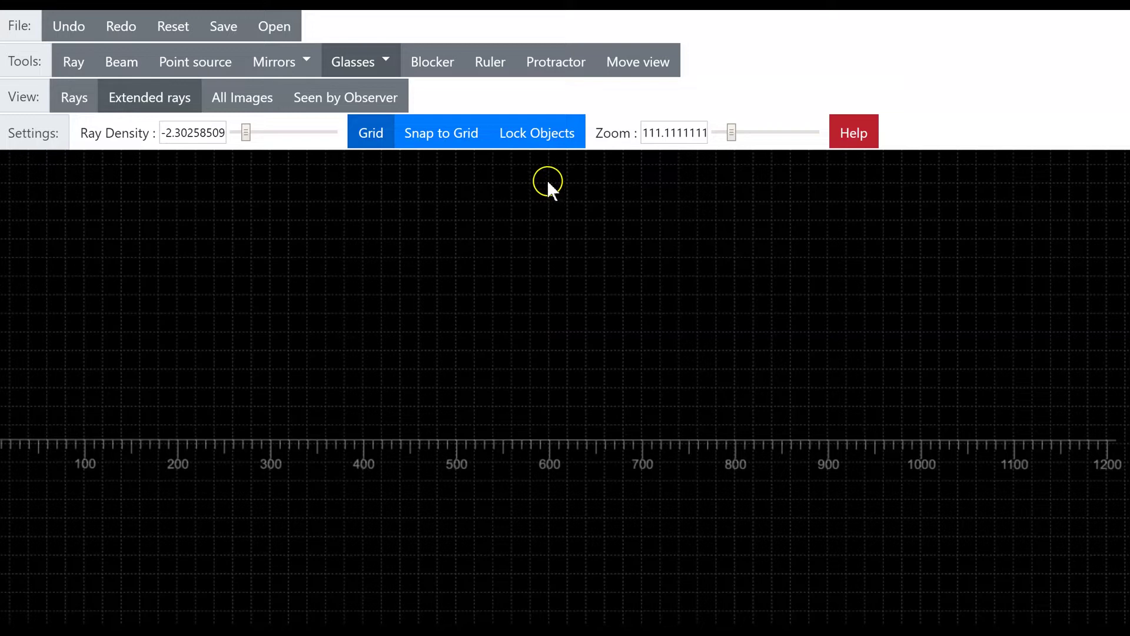
{"action": "left_click_drag", "start_coordinate": [546, 179], "coordinate": [553, 610]}
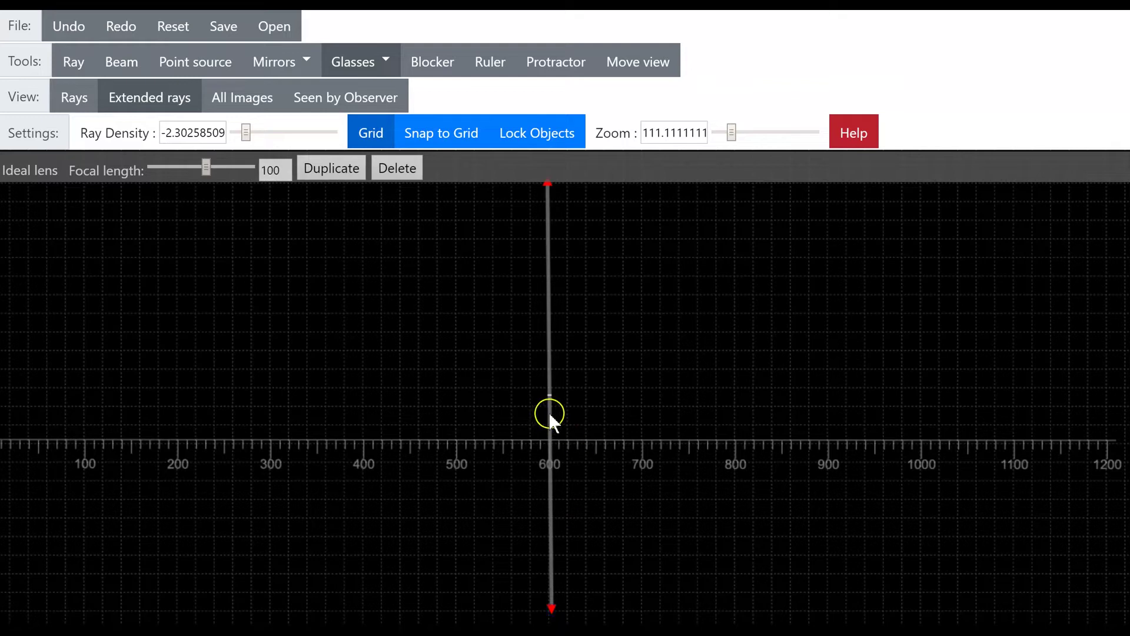
{"action": "left_click_drag", "start_coordinate": [550, 414], "coordinate": [551, 458]}
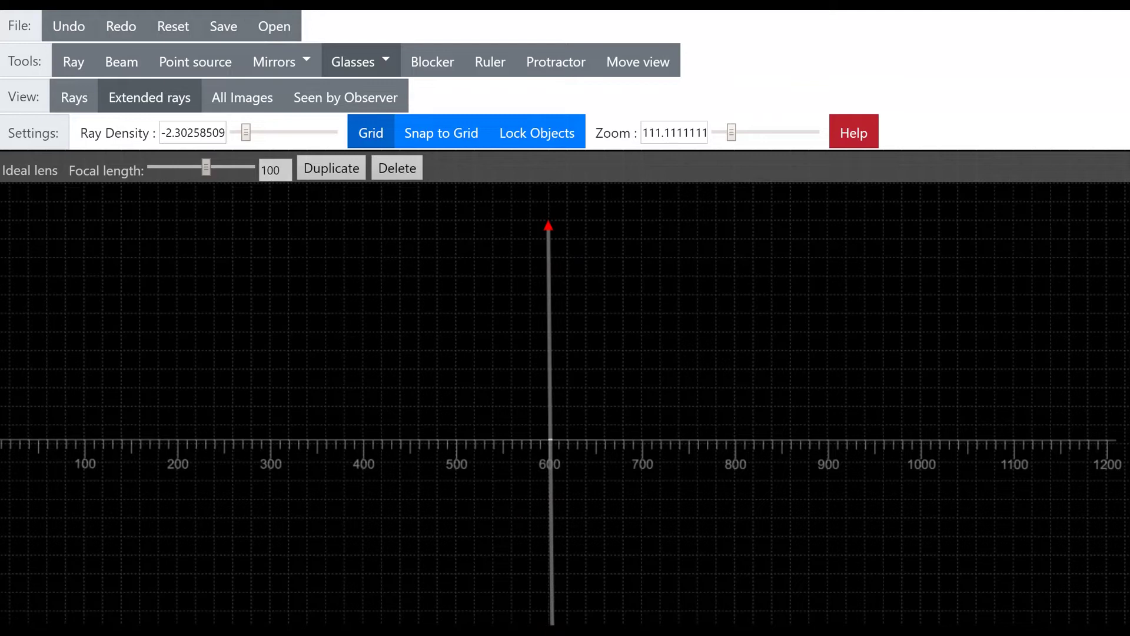
{"action": "left_click_drag", "start_coordinate": [552, 622], "coordinate": [549, 623]}
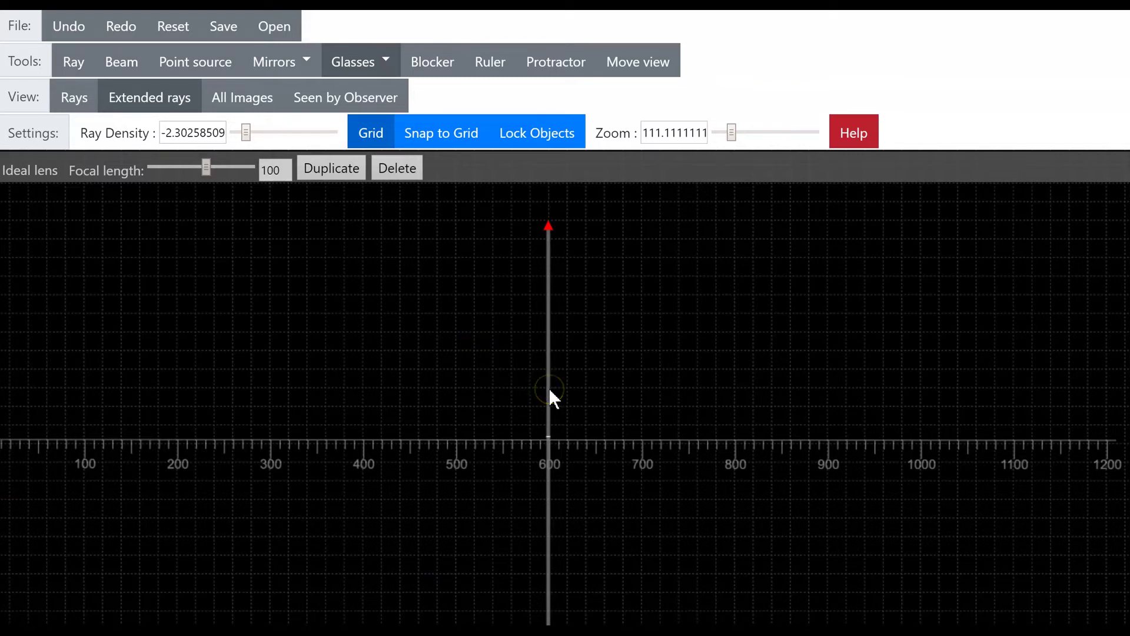
{"action": "left_click_drag", "start_coordinate": [548, 387], "coordinate": [550, 391]}
{"action": "left_click", "coordinate": [280, 163]}
{"action": "left_click", "coordinate": [332, 233]}
Draw a horizontal ray from the 300 mark toward the lens and a vertical 0–200 ruler at x 300
{"action": "left_click", "coordinate": [71, 59]}
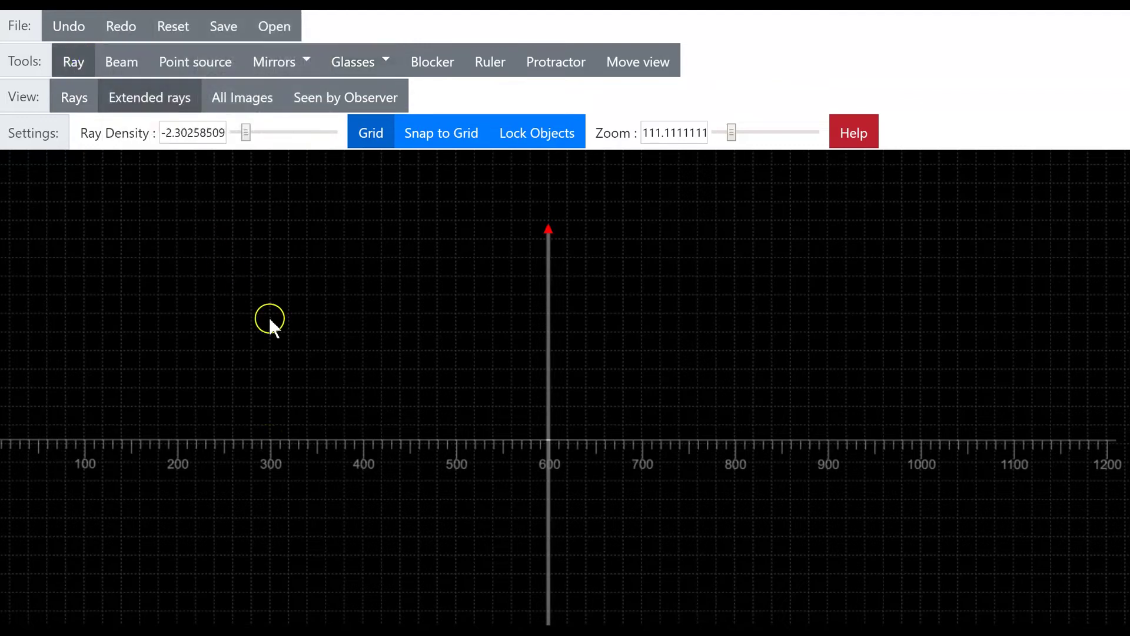
{"action": "left_click_drag", "start_coordinate": [269, 318], "coordinate": [342, 317]}
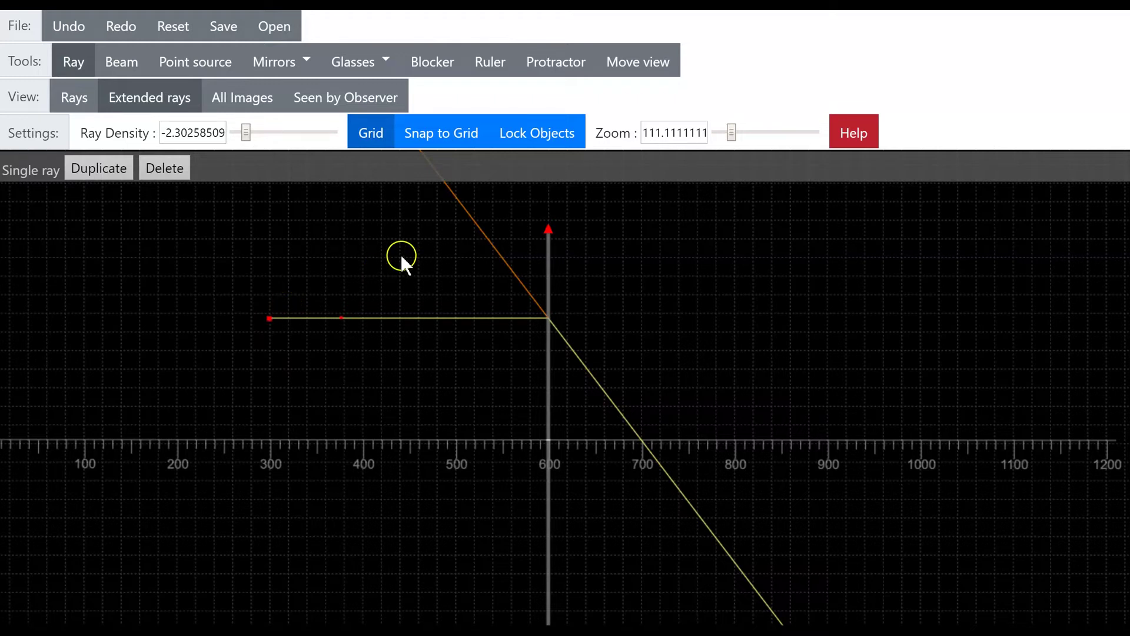
{"action": "left_click", "coordinate": [491, 61]}
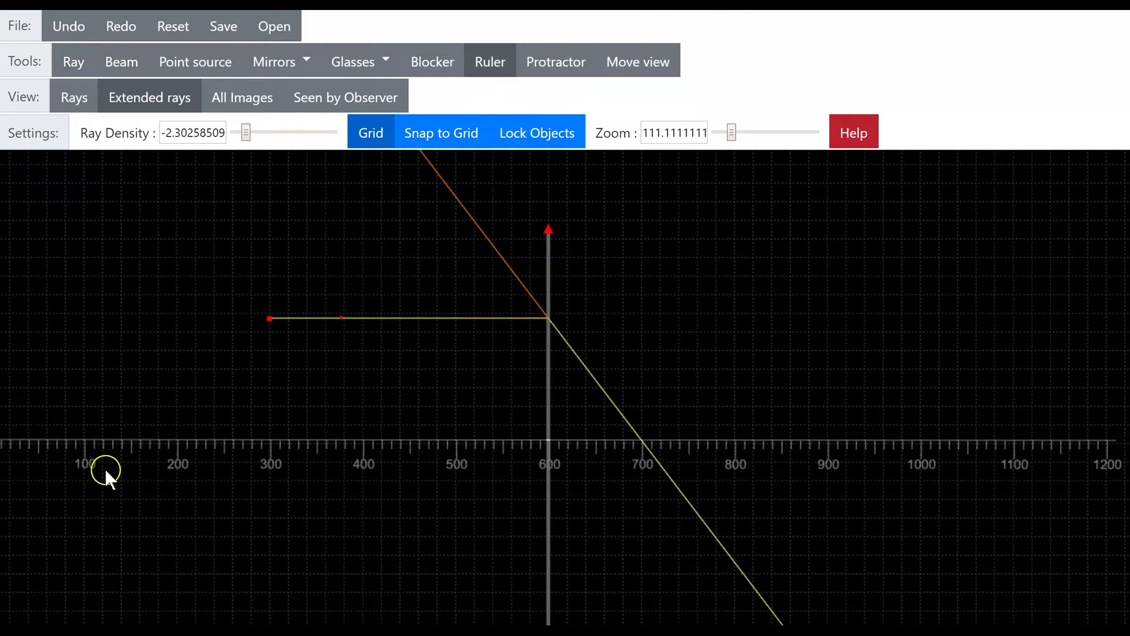
{"action": "left_click_drag", "start_coordinate": [181, 416], "coordinate": [185, 229]}
{"action": "left_click_drag", "start_coordinate": [182, 322], "coordinate": [250, 345]}
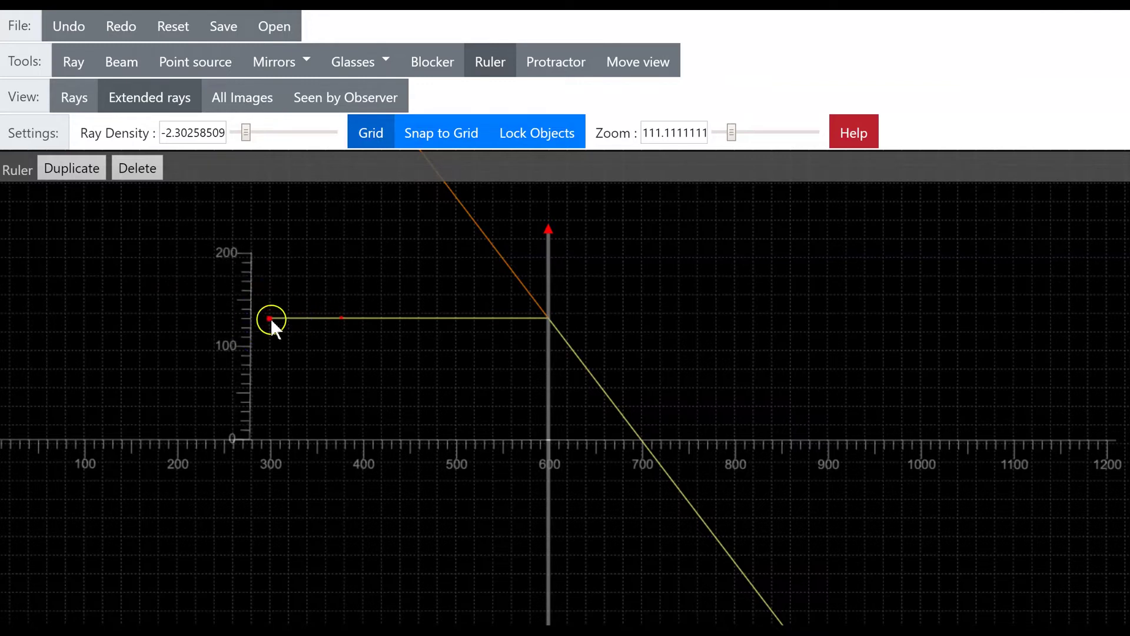
Lower the ray start to height 100, keep it horizontal, and realign the lens so it refracts through 700
{"action": "left_click_drag", "start_coordinate": [269, 318], "coordinate": [269, 347]}
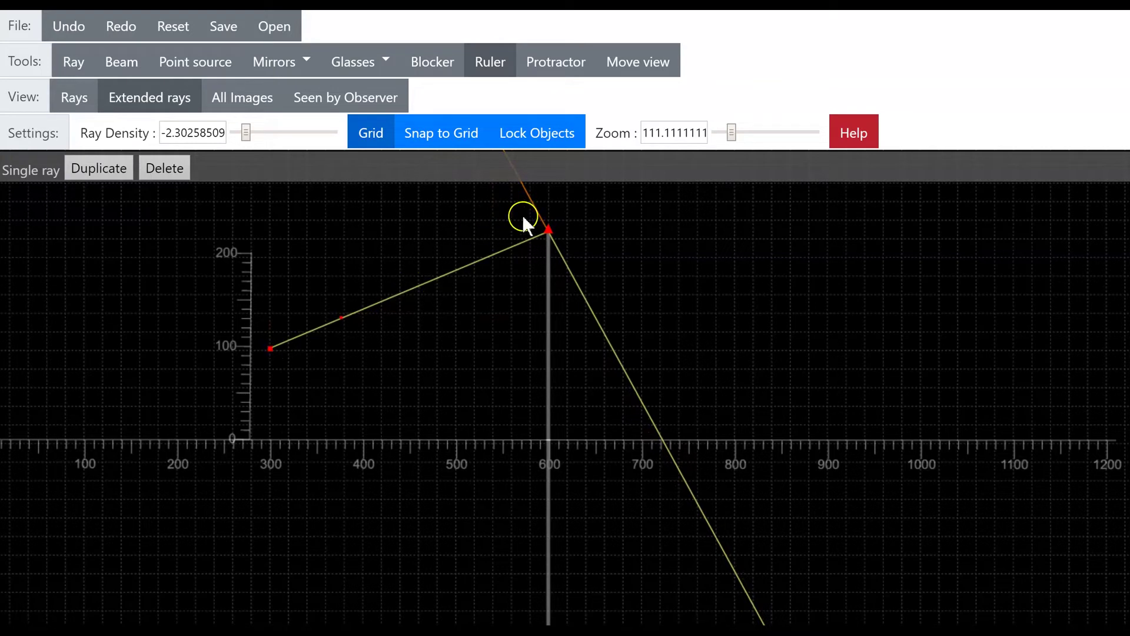
{"action": "left_click_drag", "start_coordinate": [551, 228], "coordinate": [545, 205]}
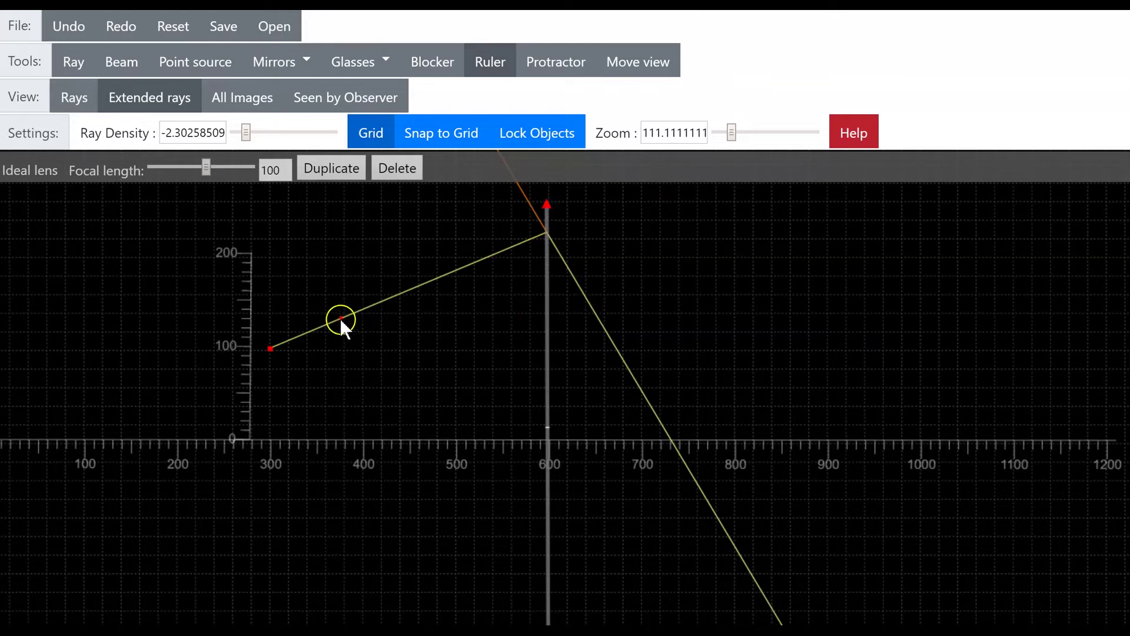
{"action": "left_click_drag", "start_coordinate": [339, 318], "coordinate": [343, 348]}
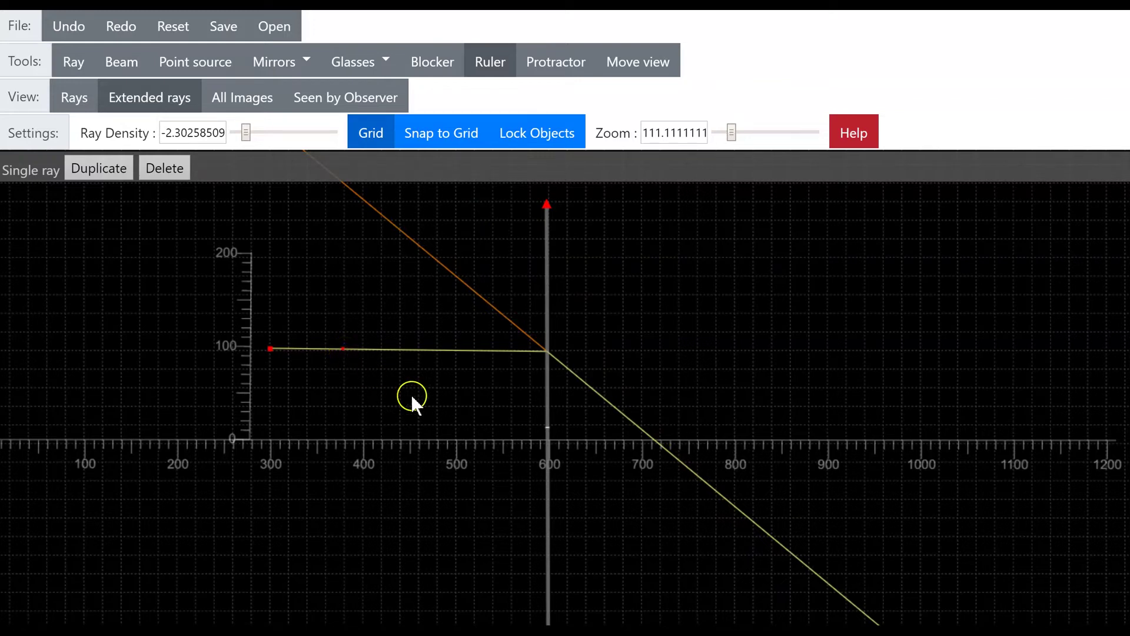
{"action": "left_click", "coordinate": [553, 264]}
{"action": "left_click", "coordinate": [272, 176]}
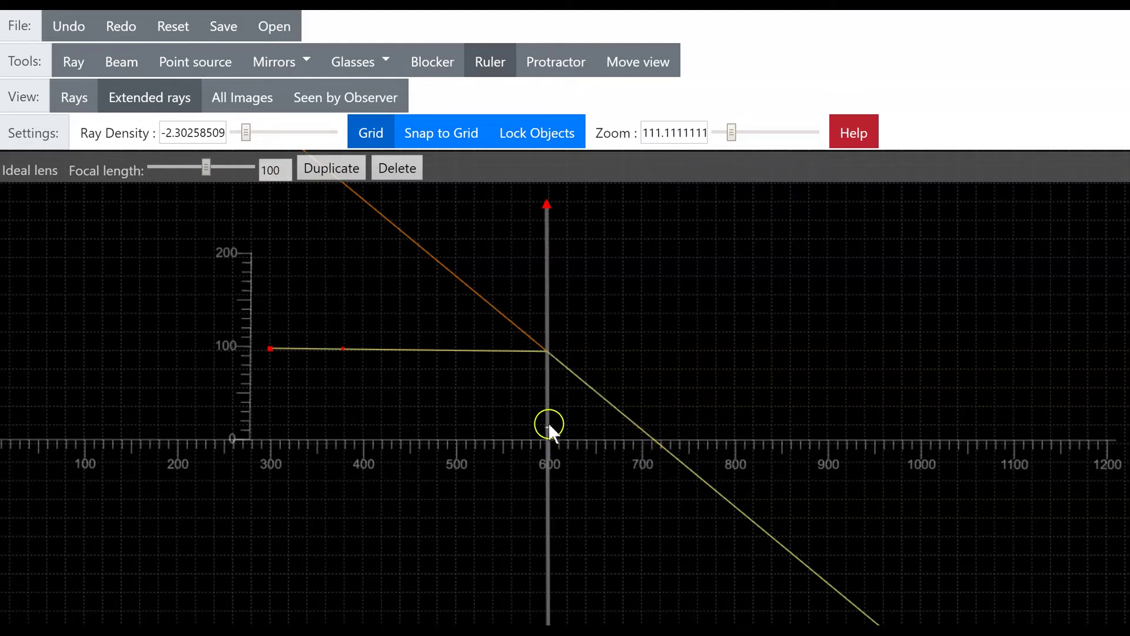
{"action": "left_click_drag", "start_coordinate": [546, 423], "coordinate": [548, 437]}
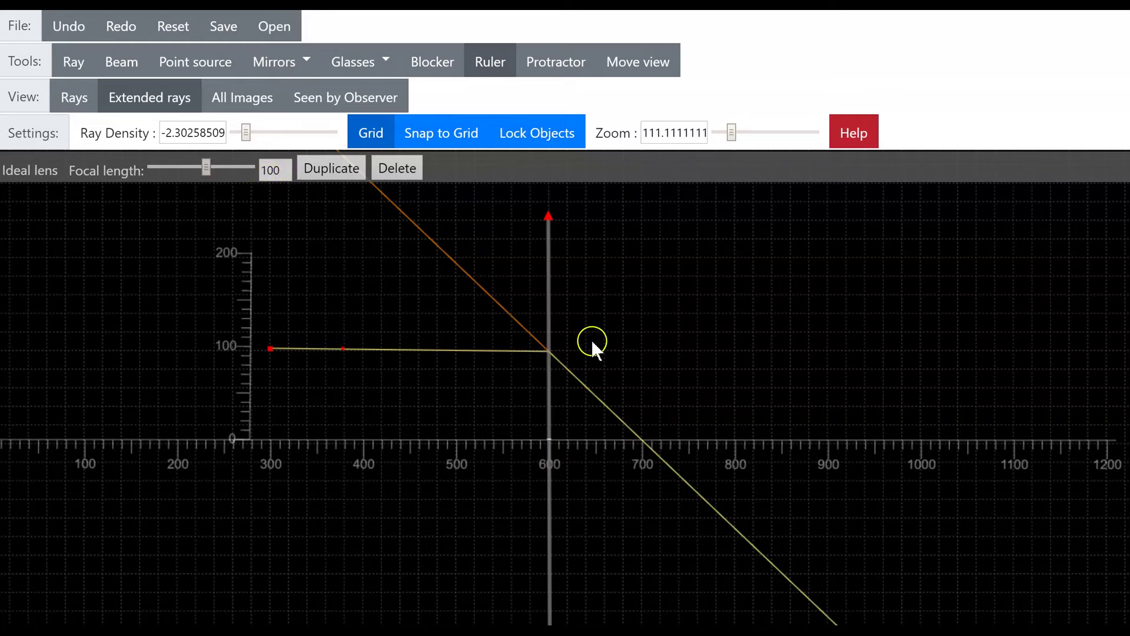
{"action": "left_click", "coordinate": [469, 164]}
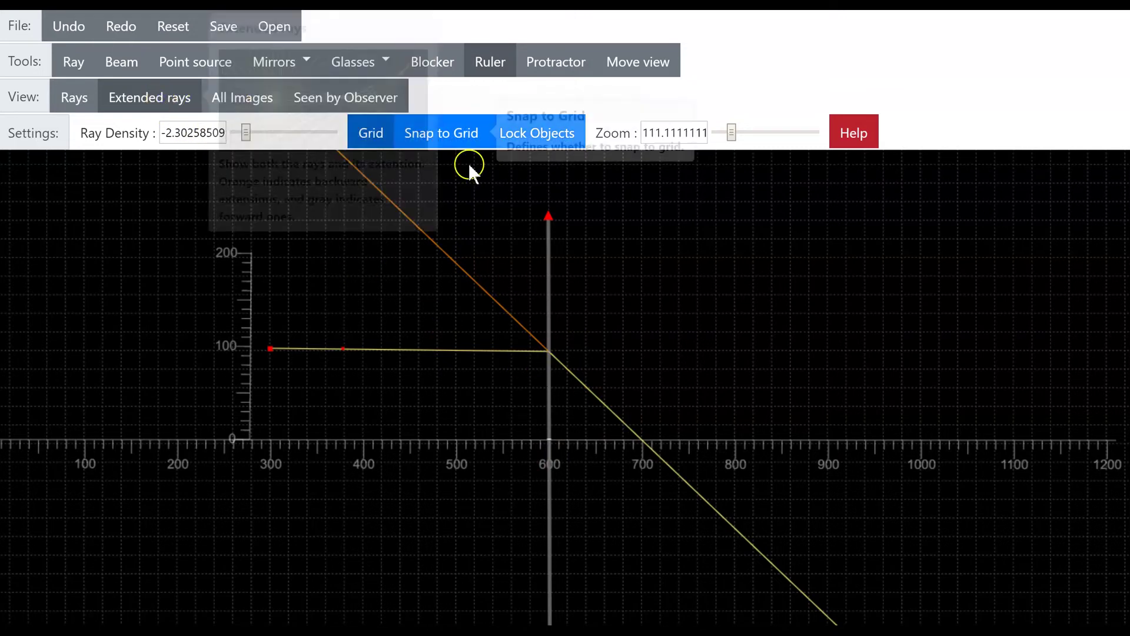
{"action": "left_click_drag", "start_coordinate": [628, 270], "coordinate": [284, 227]}
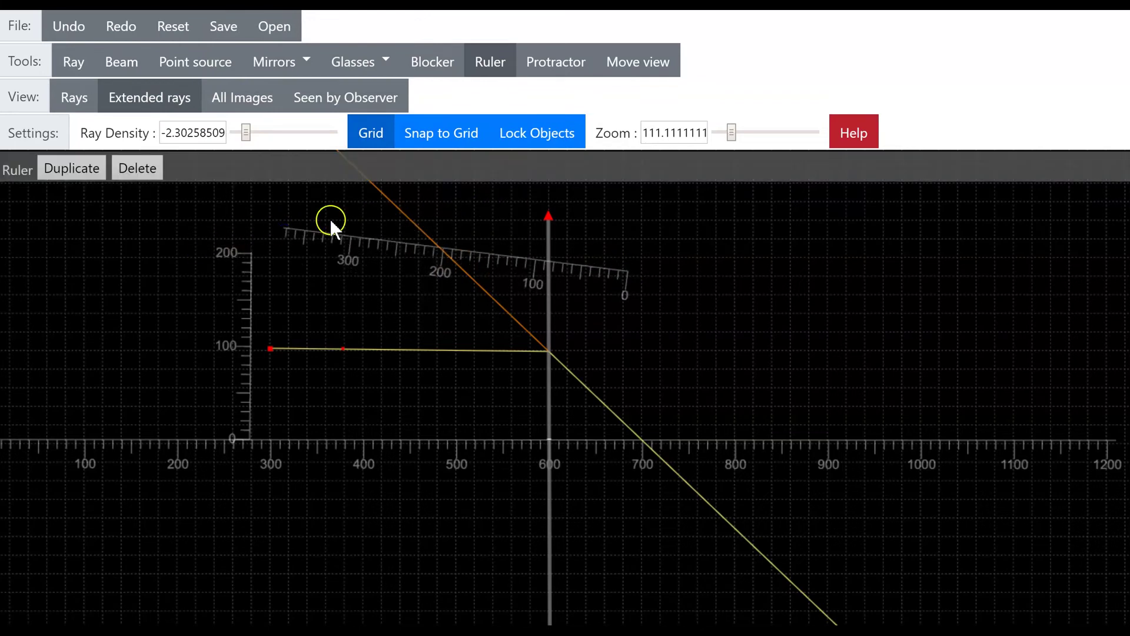
{"action": "left_click", "coordinate": [148, 163]}
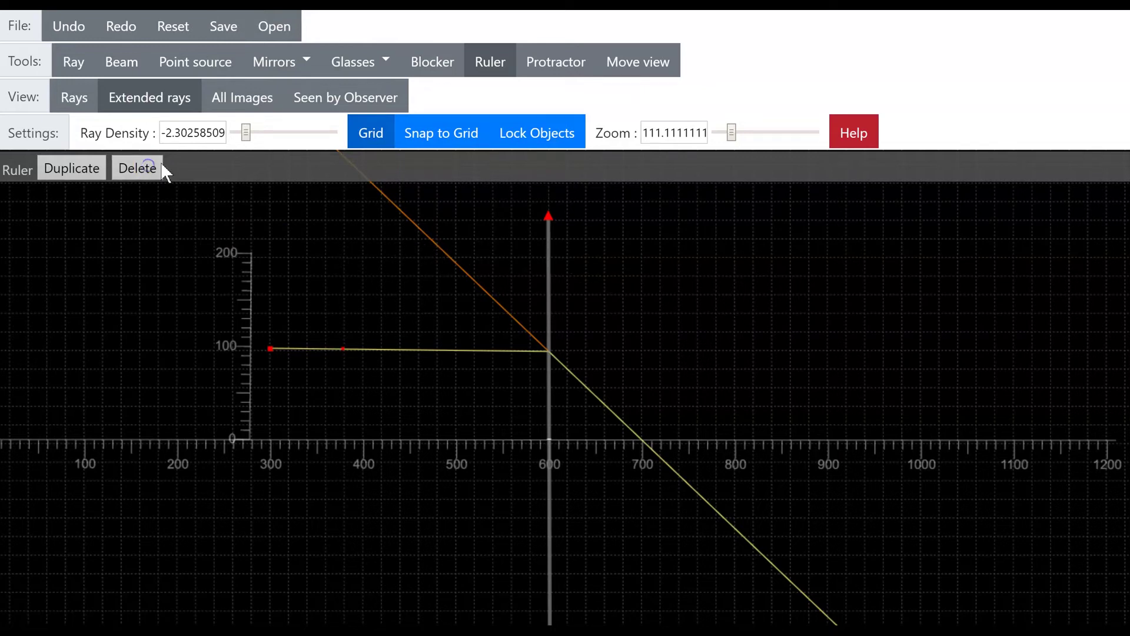
Draw a second ray from the object top at (300, 100) aimed through the lens centre at 600
{"action": "left_click", "coordinate": [77, 79]}
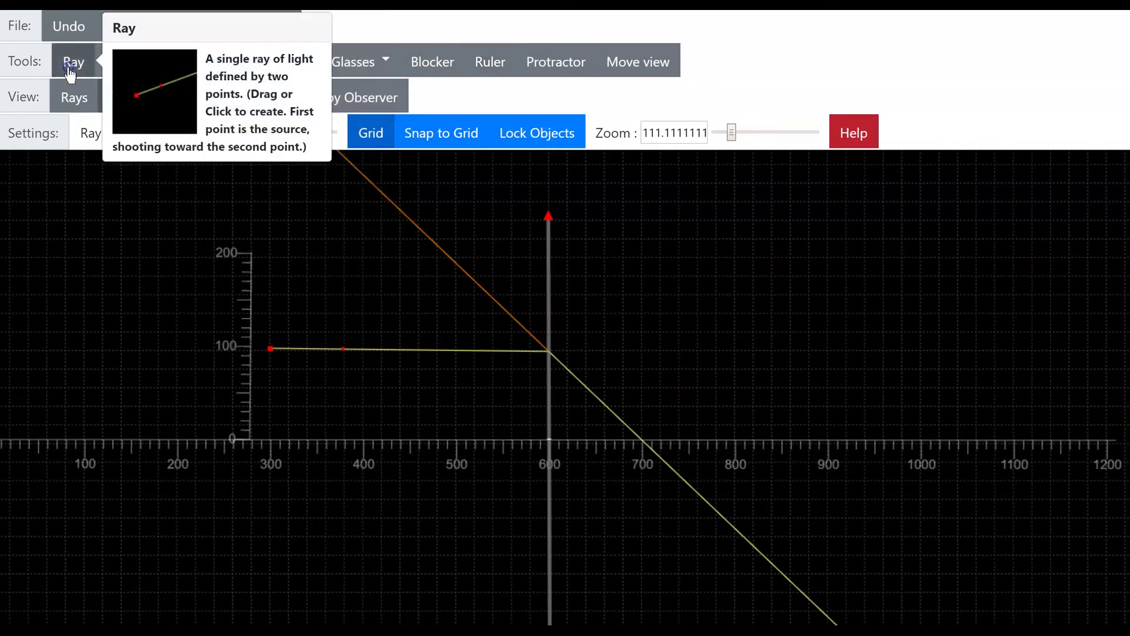
{"action": "left_click_drag", "start_coordinate": [281, 310], "coordinate": [402, 361]}
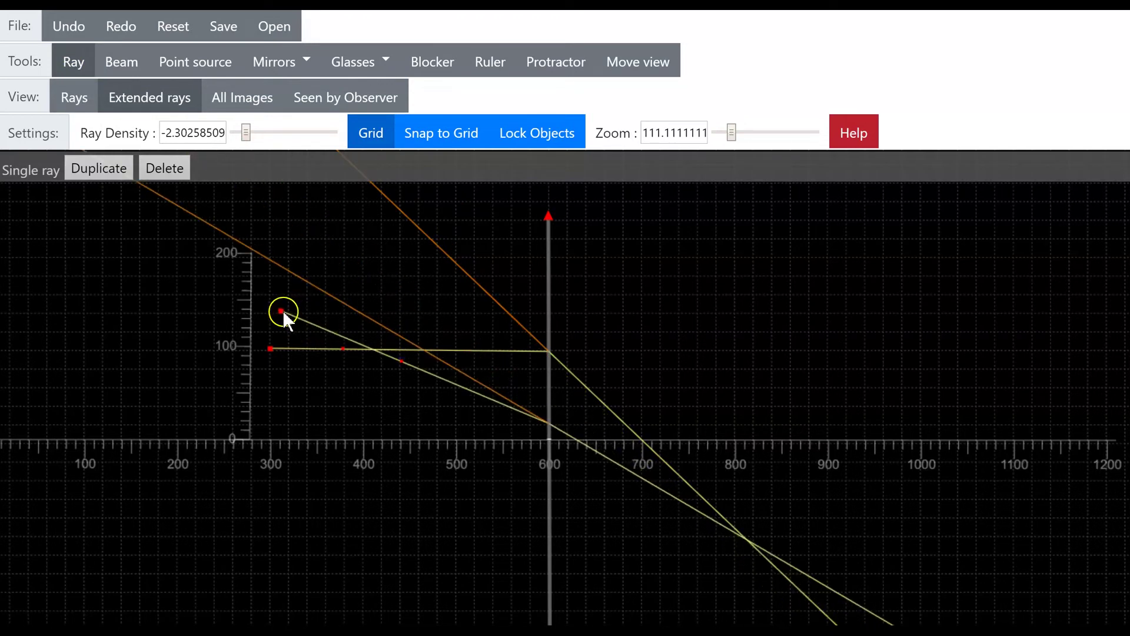
{"action": "left_click_drag", "start_coordinate": [281, 311], "coordinate": [270, 349]}
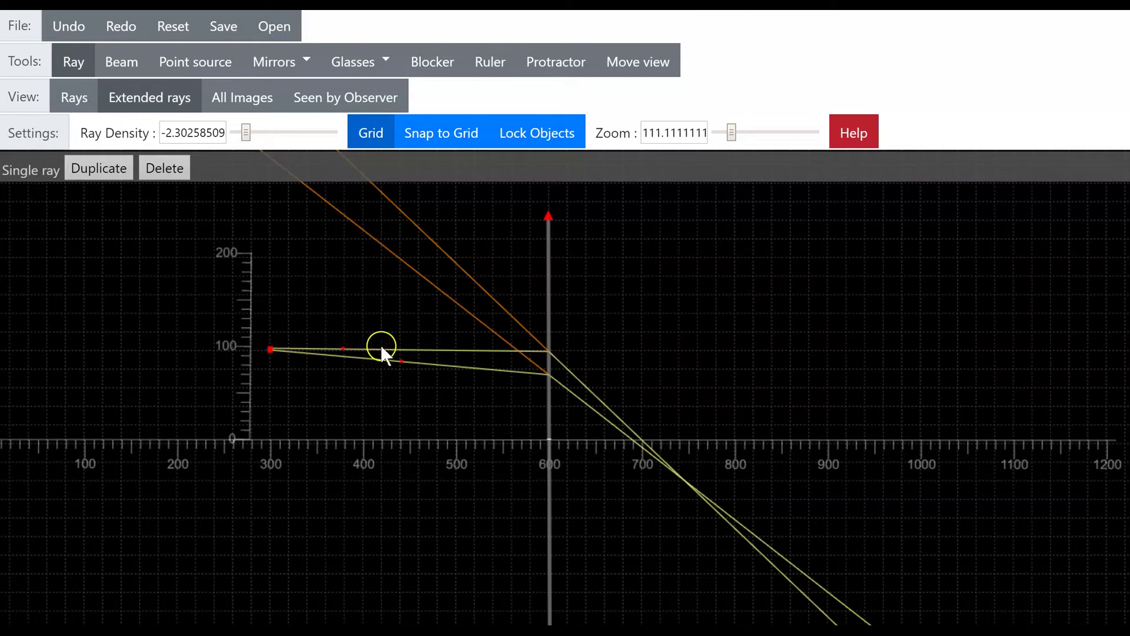
{"action": "left_click_drag", "start_coordinate": [402, 360], "coordinate": [395, 390]}
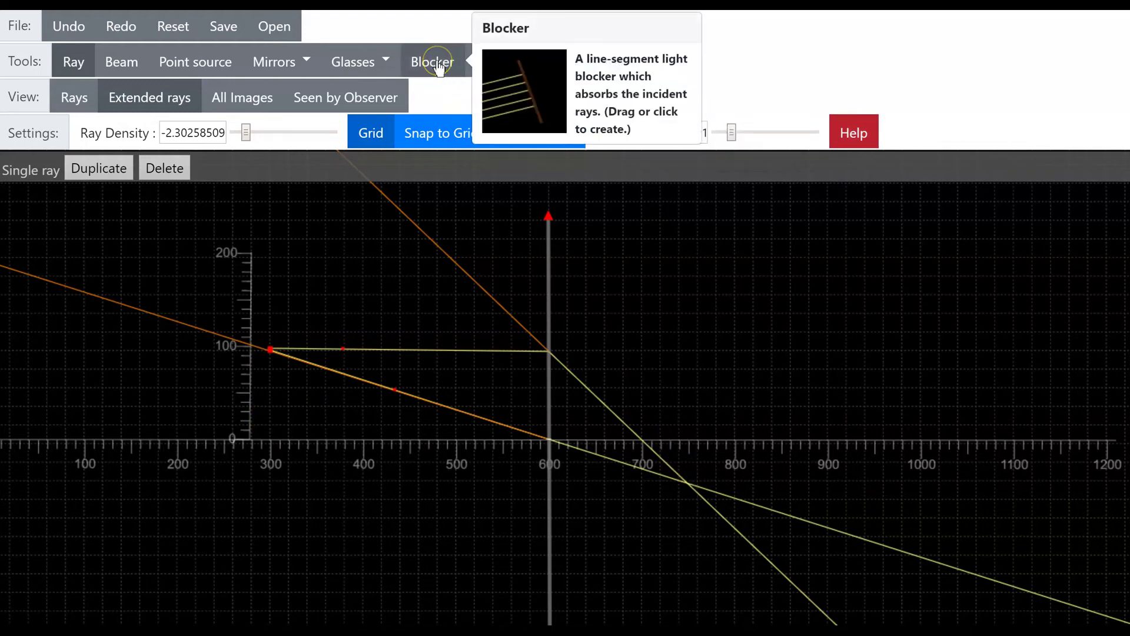
Draw a vertical blocker and move it to x 300, spanning from the axis up to height 100
{"action": "left_click", "coordinate": [435, 63]}
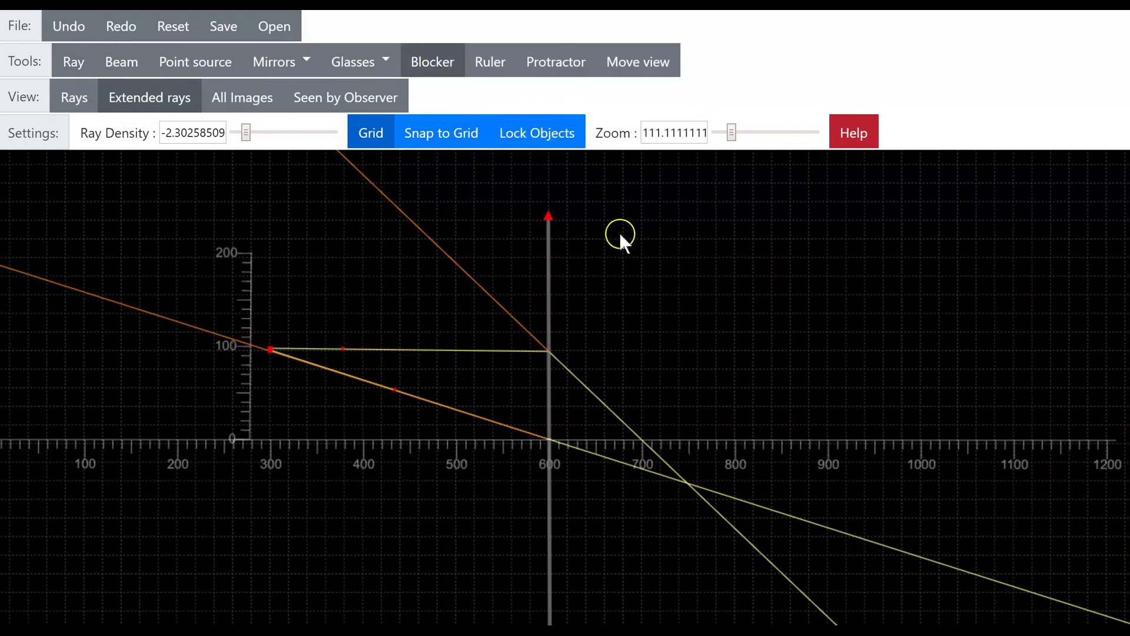
{"action": "left_click_drag", "start_coordinate": [142, 218], "coordinate": [144, 228]}
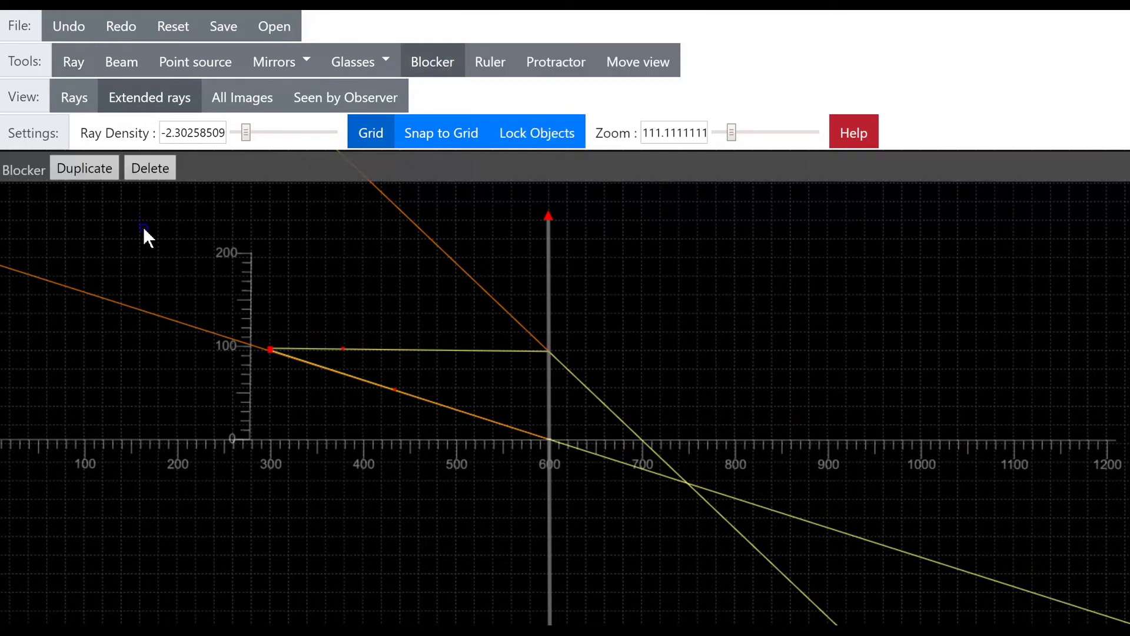
{"action": "left_click_drag", "start_coordinate": [142, 298], "coordinate": [143, 319]}
{"action": "left_click_drag", "start_coordinate": [140, 248], "coordinate": [262, 378]}
Extend the blocker near x 750 down from the axis to where the two refracted rays cross
{"action": "left_click_drag", "start_coordinate": [693, 445], "coordinate": [688, 458]}
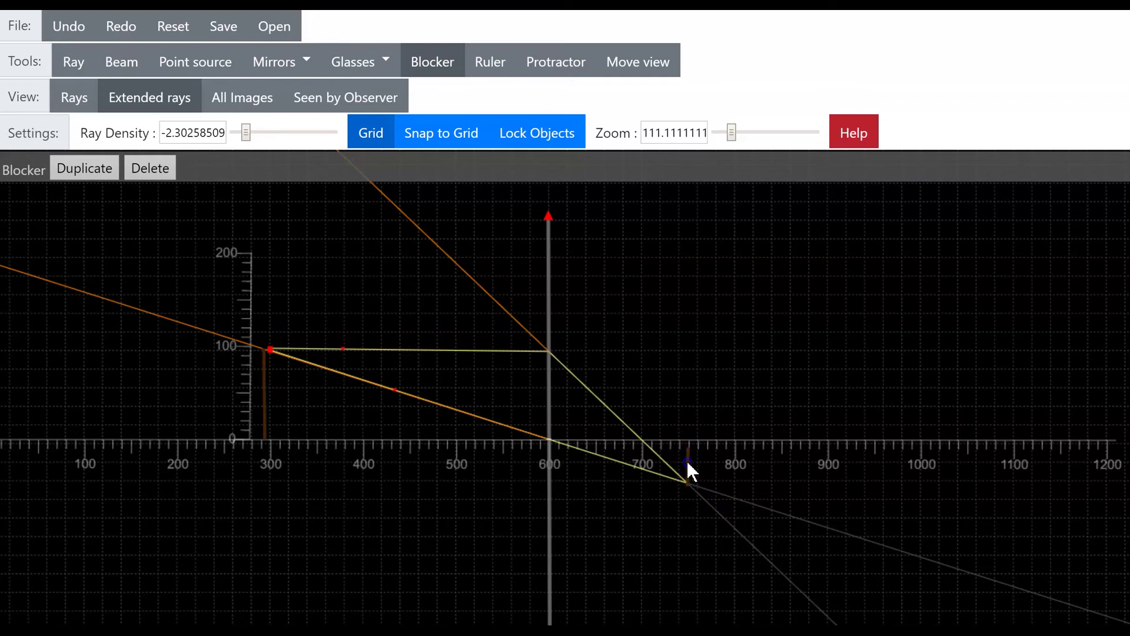
{"action": "left_click_drag", "start_coordinate": [687, 460], "coordinate": [687, 458]}
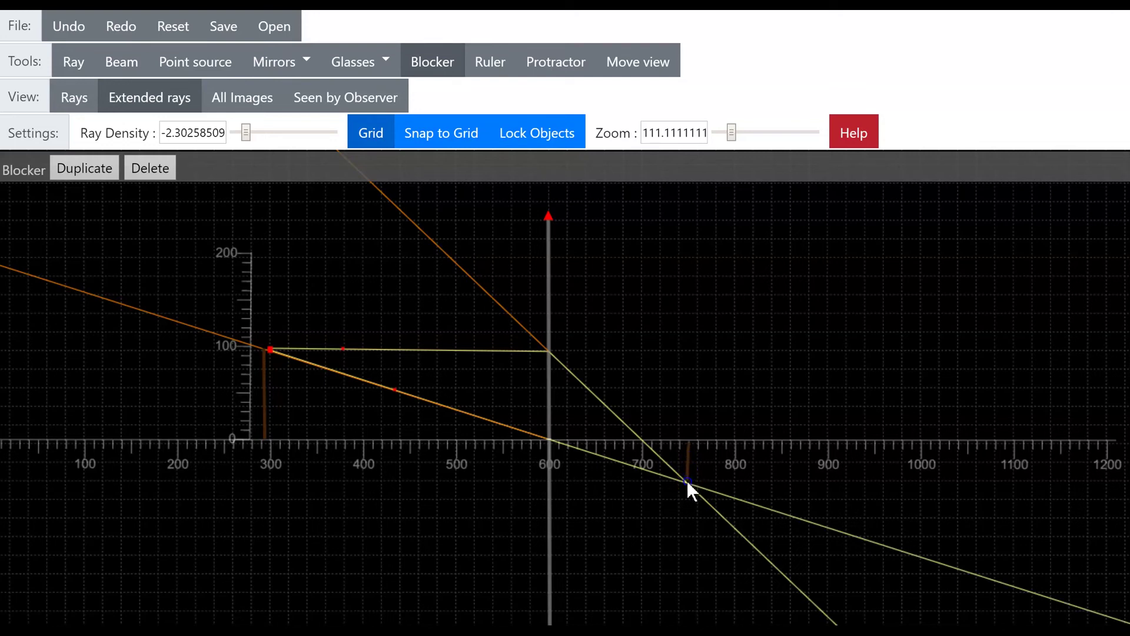
{"action": "left_click_drag", "start_coordinate": [687, 479], "coordinate": [687, 483]}
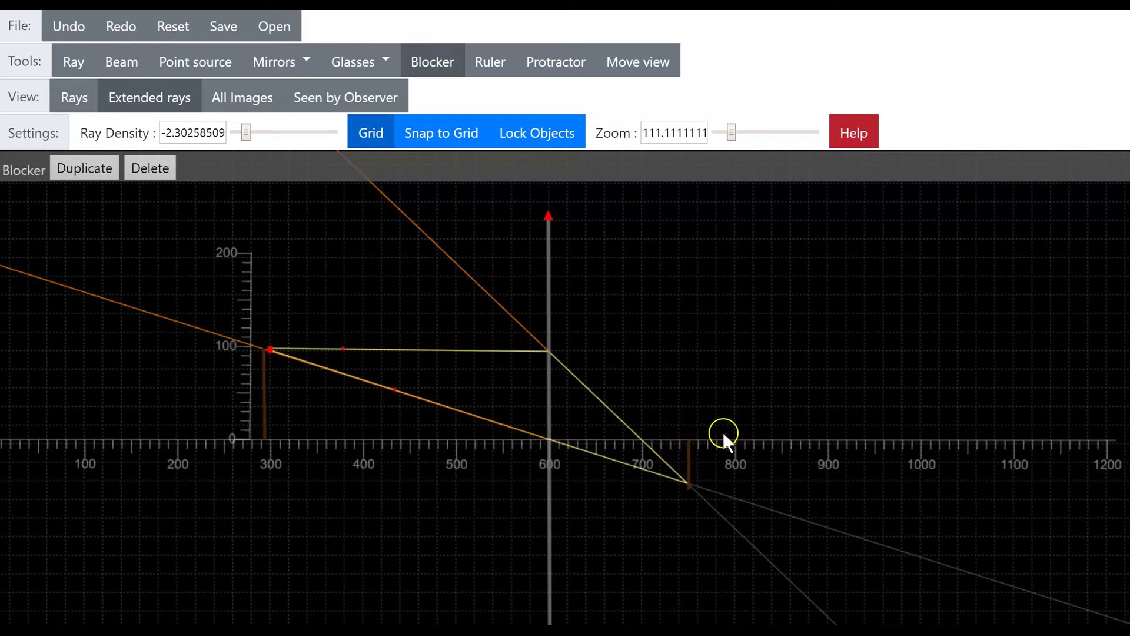
Draw a vertical ruler zeroed on the axis alongside the image blocker near x 750
{"action": "left_click", "coordinate": [491, 64]}
{"action": "left_click_drag", "start_coordinate": [754, 355], "coordinate": [709, 468]}
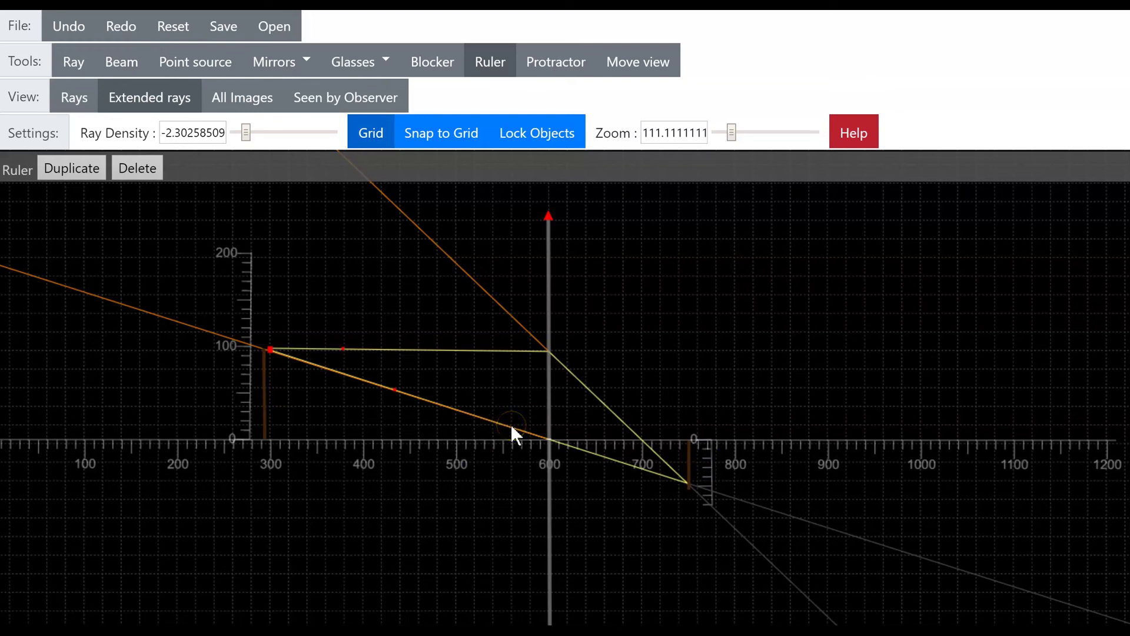
Change the ideal lens's focal length from 100 to -100
{"action": "left_click", "coordinate": [548, 317]}
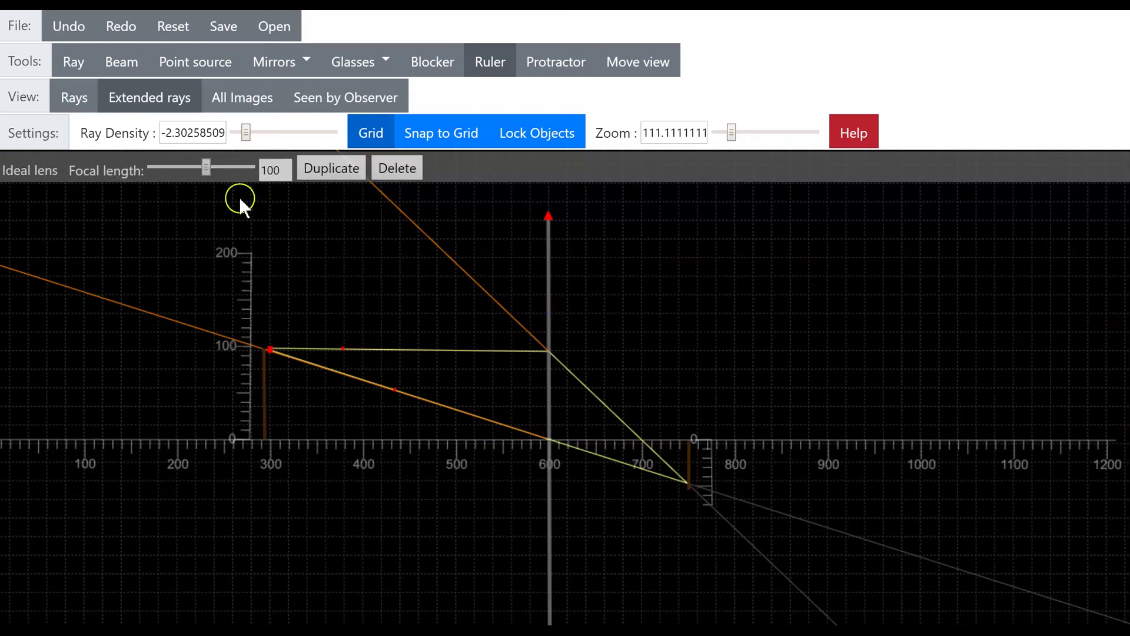
{"action": "double_click", "coordinate": [271, 171]}
{"action": "key", "text": "BackSpace"}
{"action": "type", "text": "-100"}
{"action": "left_click", "coordinate": [282, 178]}
{"action": "key", "text": "Return"}
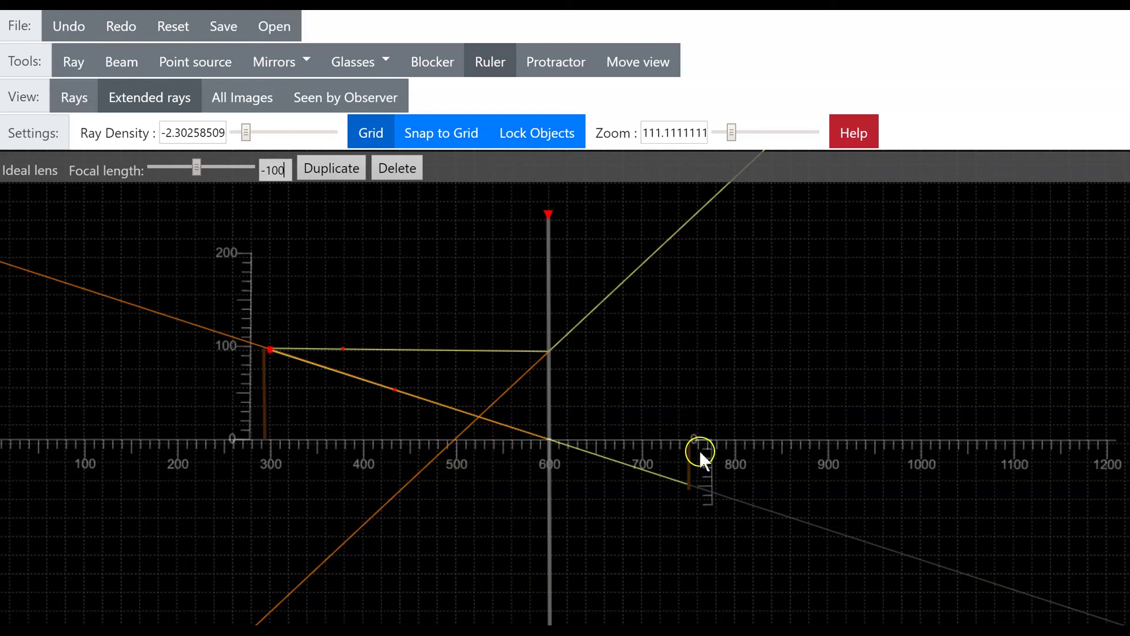
Draw a short vertical ruler up from the axis and move it to x≈520 where the extended rays cross
{"action": "left_click", "coordinate": [711, 500]}
{"action": "left_click_drag", "start_coordinate": [708, 426], "coordinate": [710, 370]}
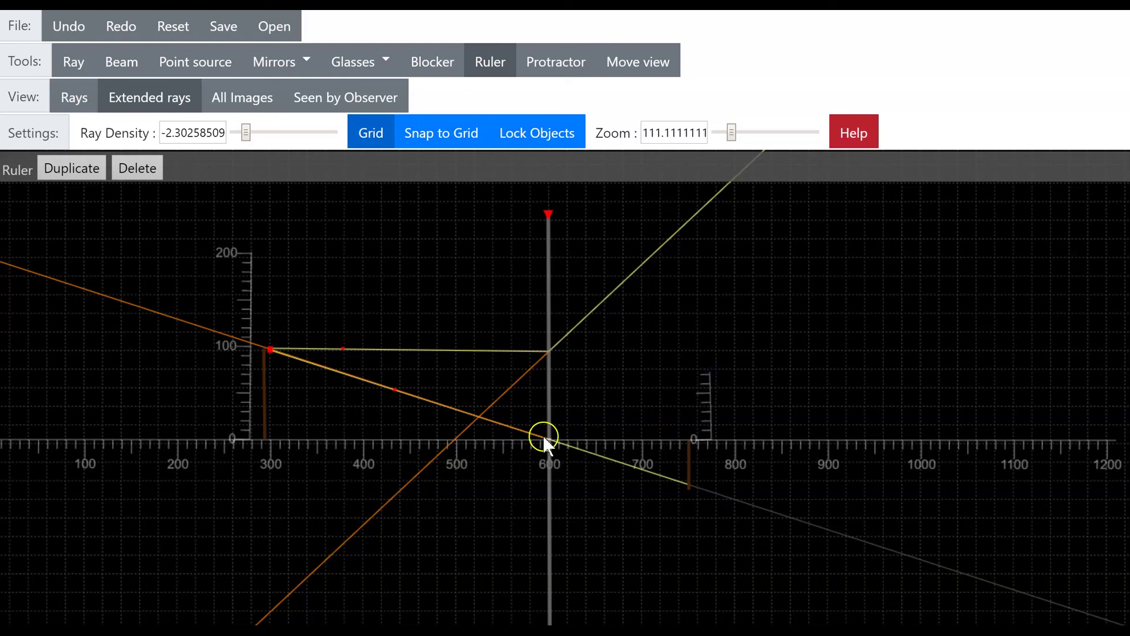
{"action": "left_click_drag", "start_coordinate": [700, 400], "coordinate": [474, 400]}
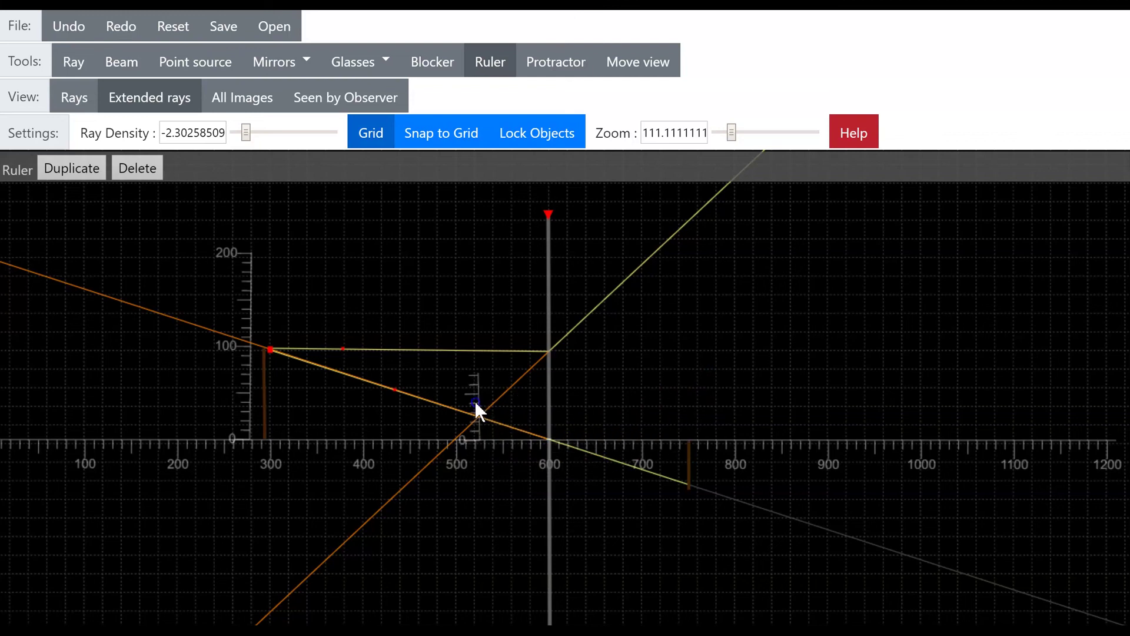